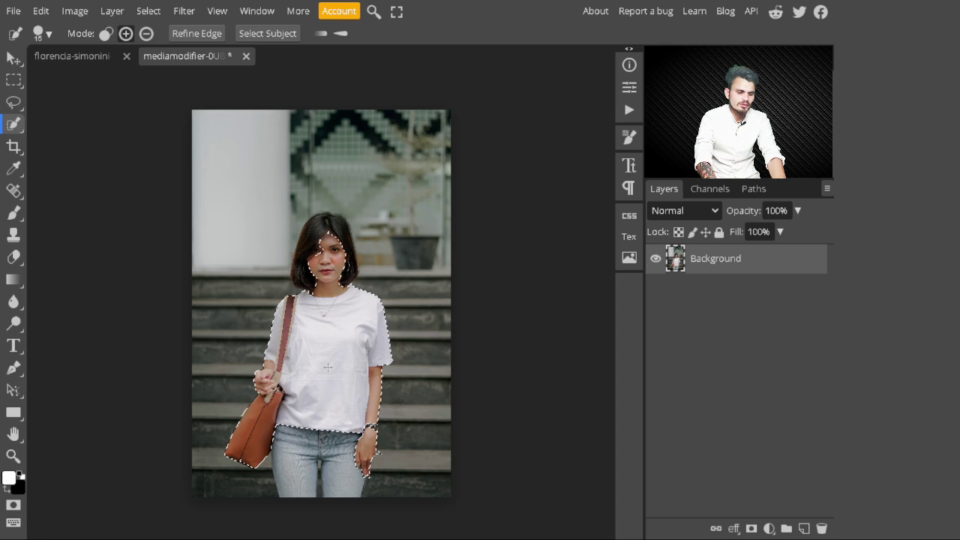
- Subtract the woman's face and neck from the quick selection, keeping the white T-shirt selected
key("alt")
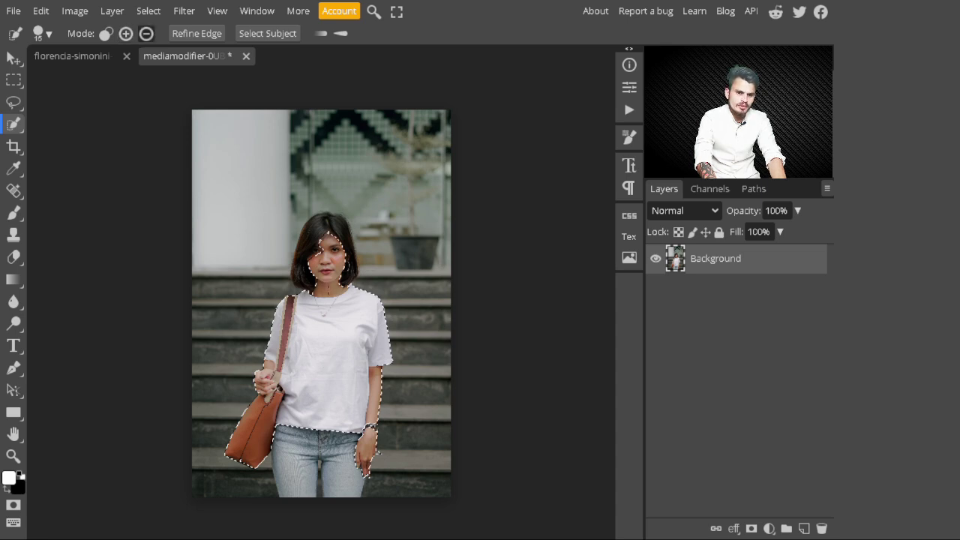
key("alt")
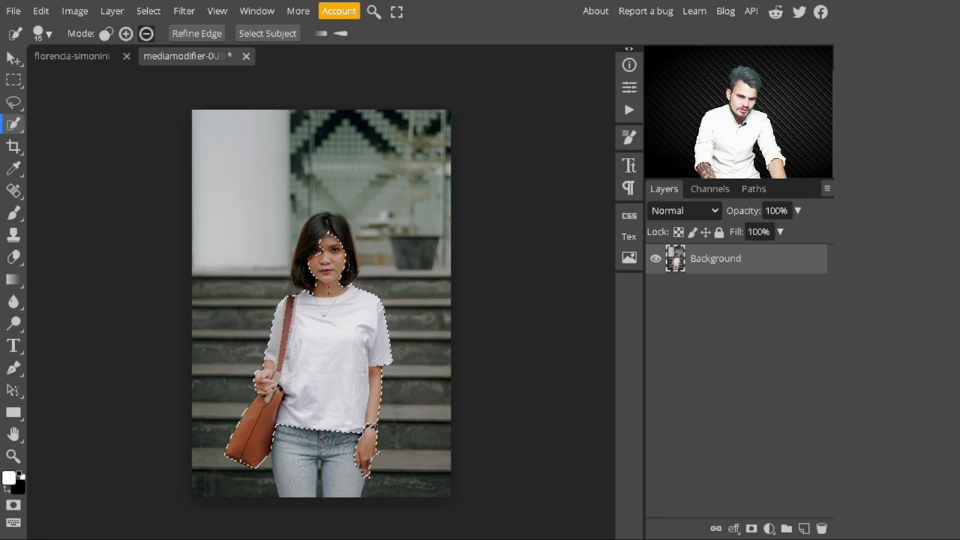
left_click_drag(329, 289, 318, 285)
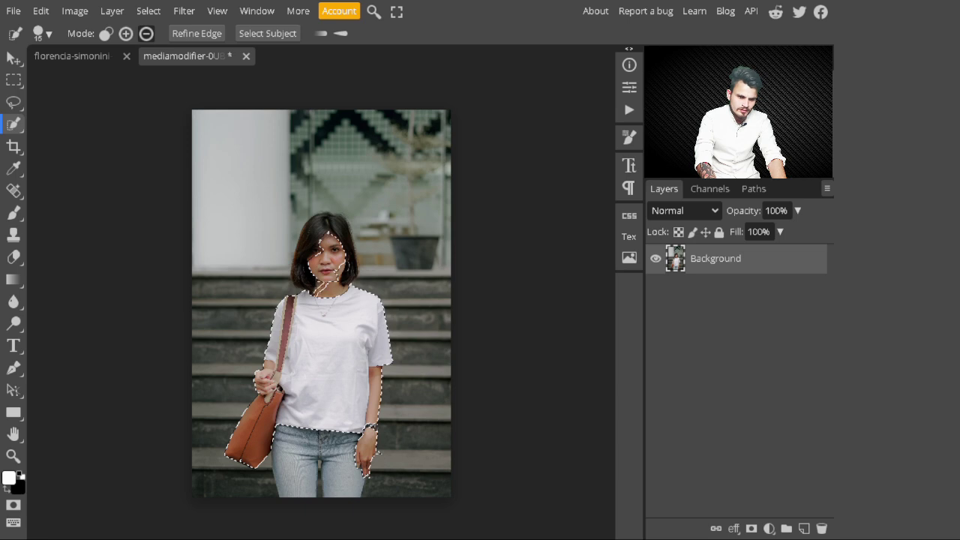
left_click(322, 289, "alt")
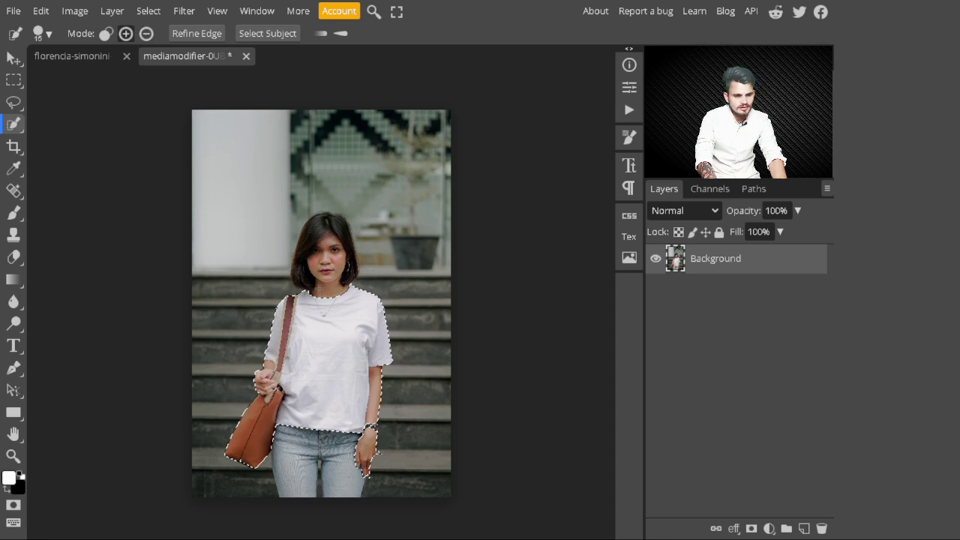
- Subtract the bare arm, the handbag with its strap and the hand holding it from the T-shirt selection
left_click(372, 405, "alt")
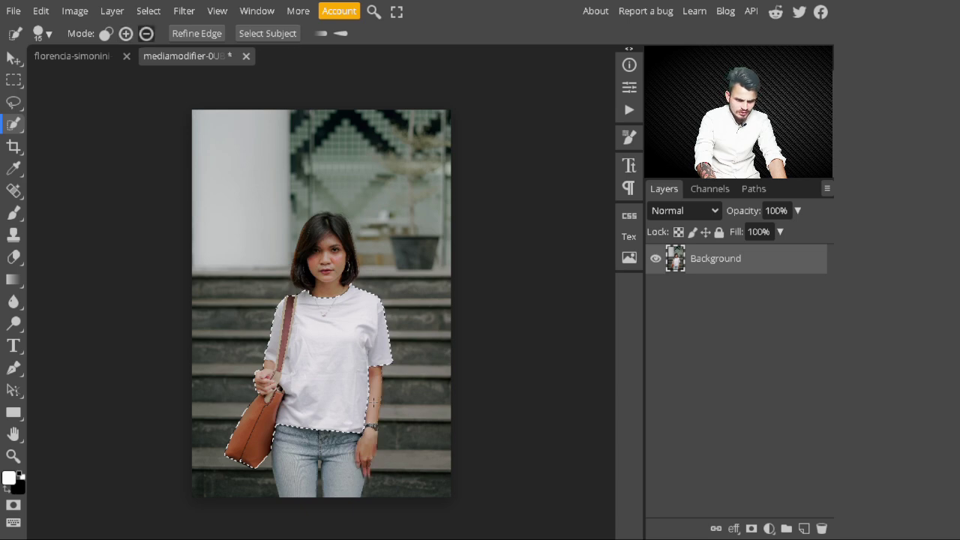
left_click(256, 429, "alt")
left_click(288, 452, "alt")
left_click(279, 358, "alt")
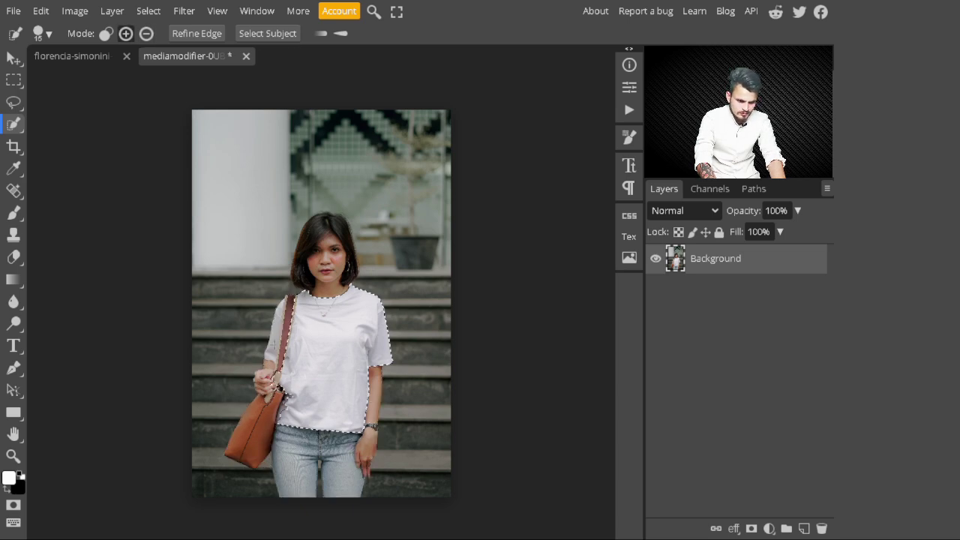
left_click(264, 378, "alt")
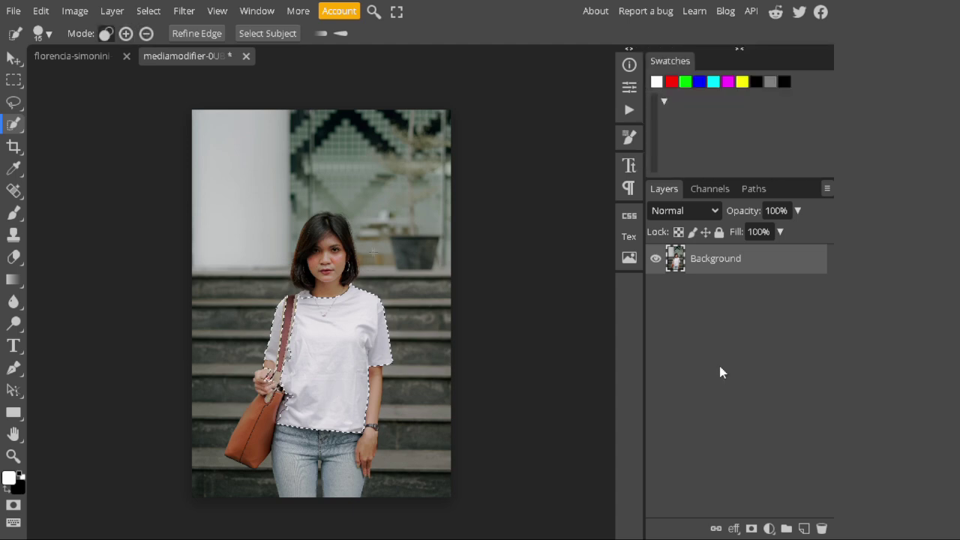
- Add a Hue/Saturation adjustment layer for the selected T-shirt and lower its lightness until the fabric is nearly black
left_click(768, 528)
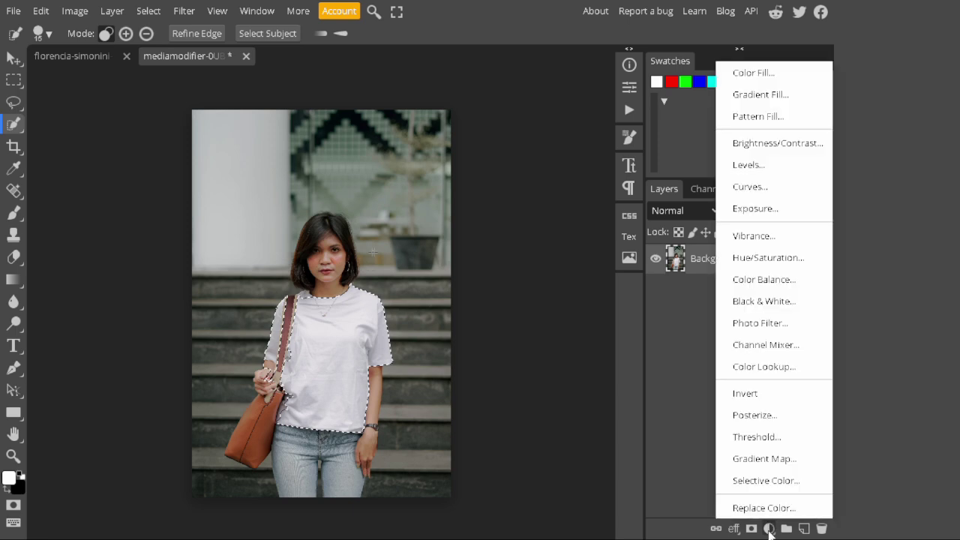
left_click(776, 259)
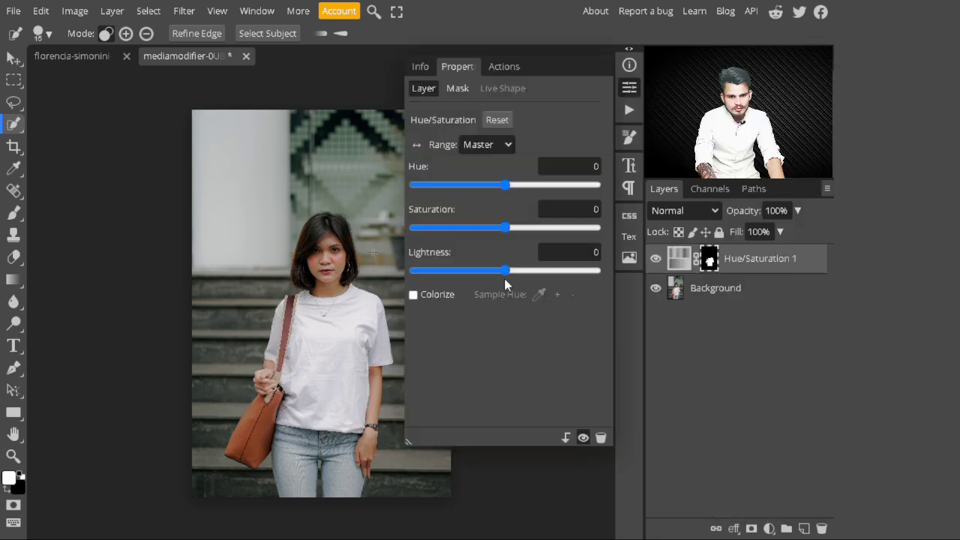
left_click_drag(505, 270, 435, 277)
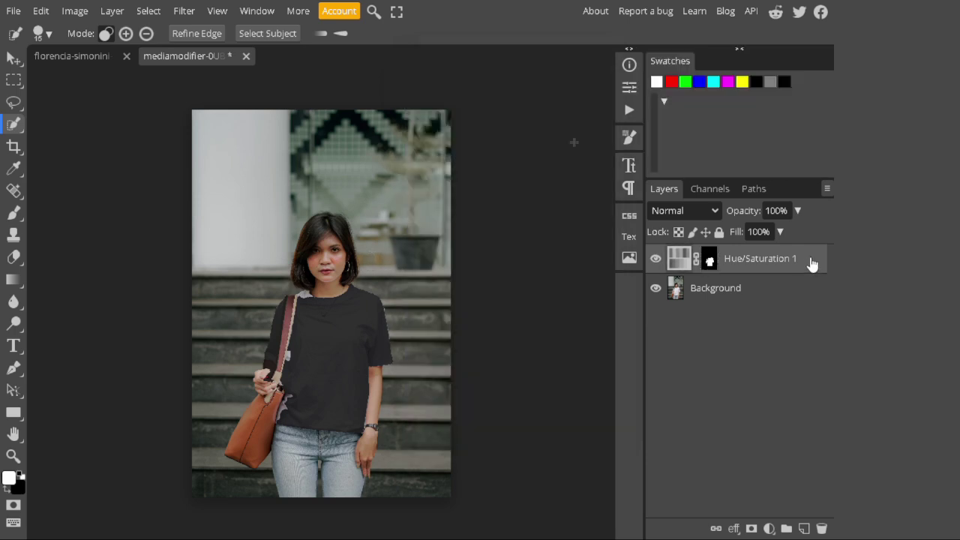
- In the Hue/Saturation layer's blending options, split the Background Blend If shadow range to 25 and 55
double_click(811, 263)
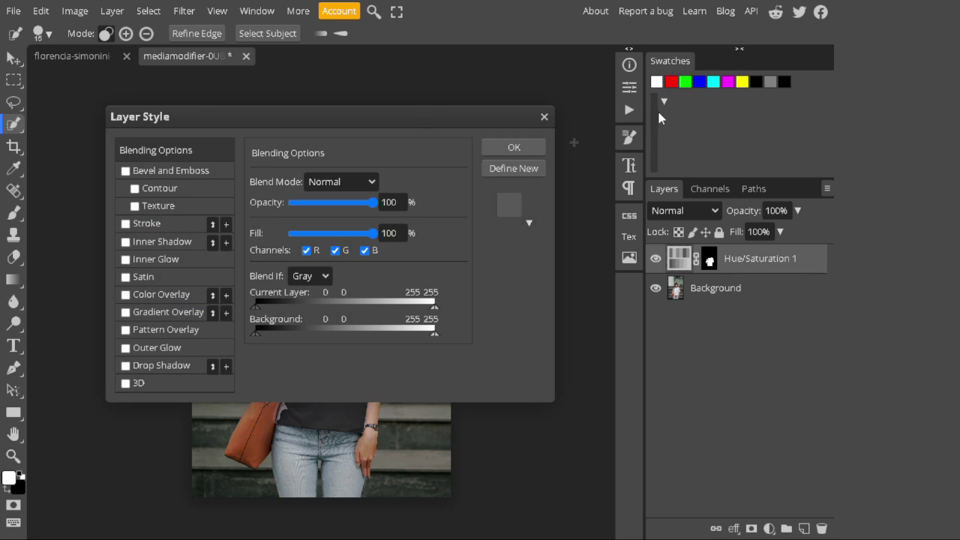
left_click_drag(423, 121, 766, 129)
left_click_drag(693, 127, 676, 78)
left_click_drag(582, 294, 618, 290)
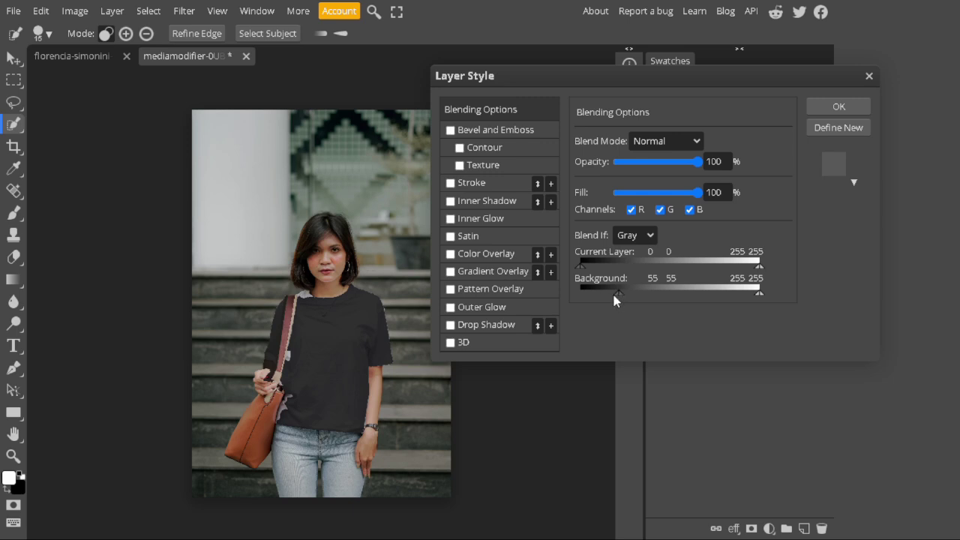
left_click_drag(615, 294, 599, 293)
- Split the Background Blend If highlight range to 223 and 255 and apply the layer style
left_click_drag(747, 294, 732, 293)
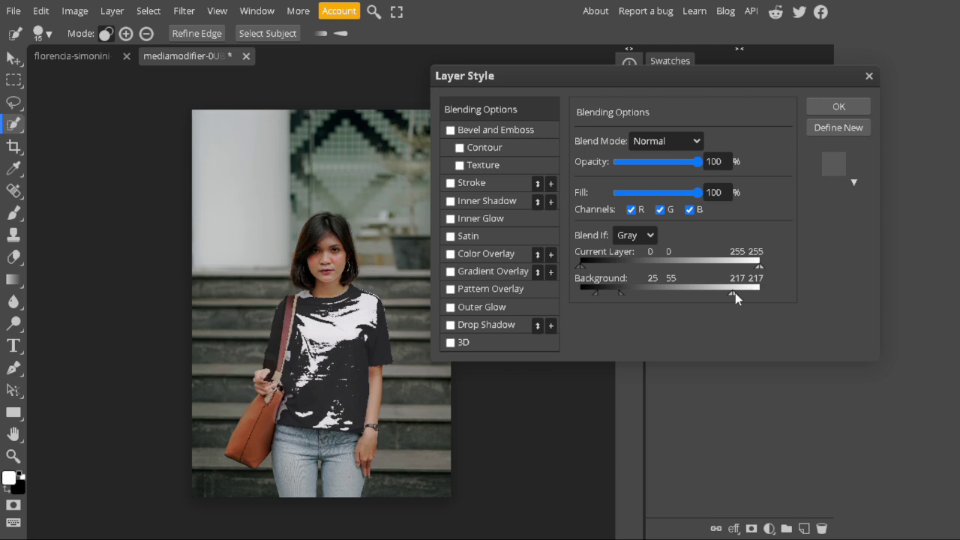
left_click_drag(739, 294, 776, 293)
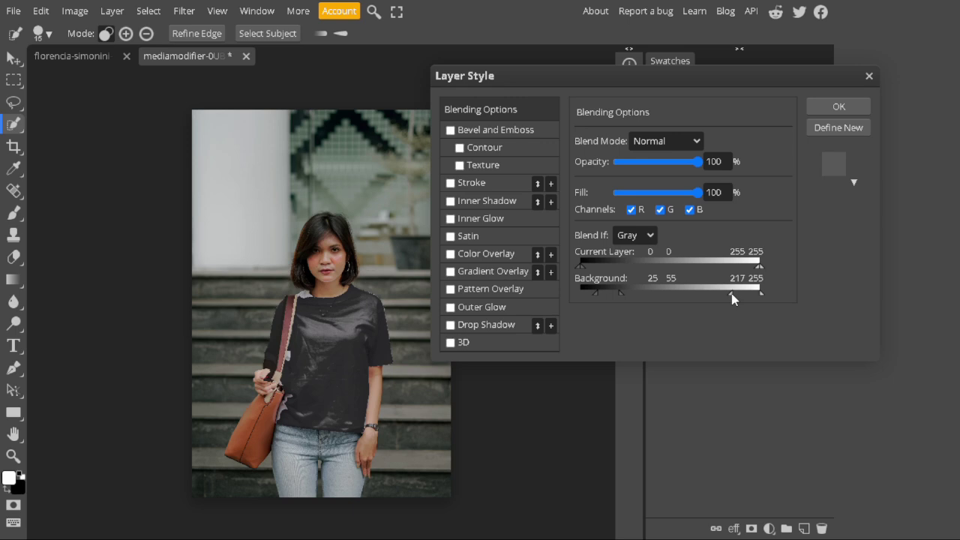
left_click_drag(735, 293, 736, 293)
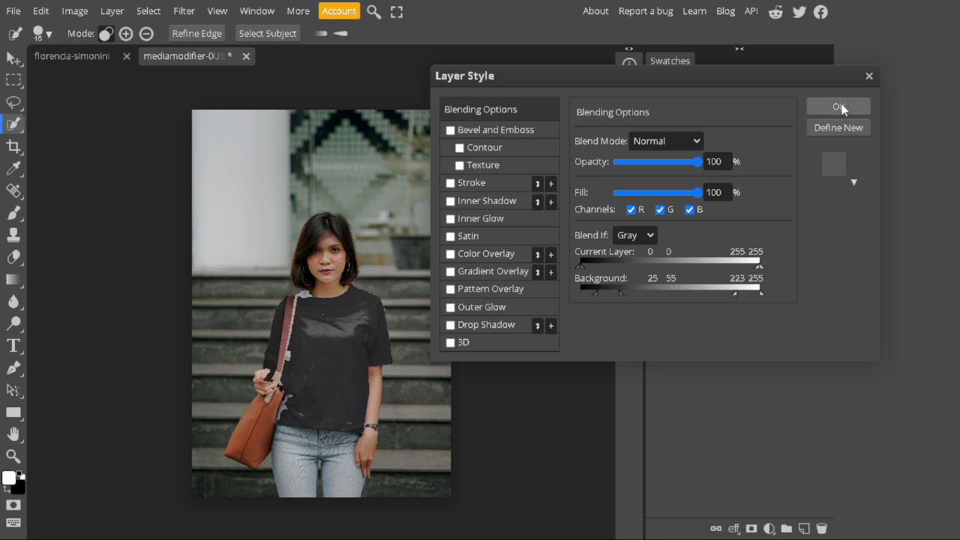
left_click(840, 107)
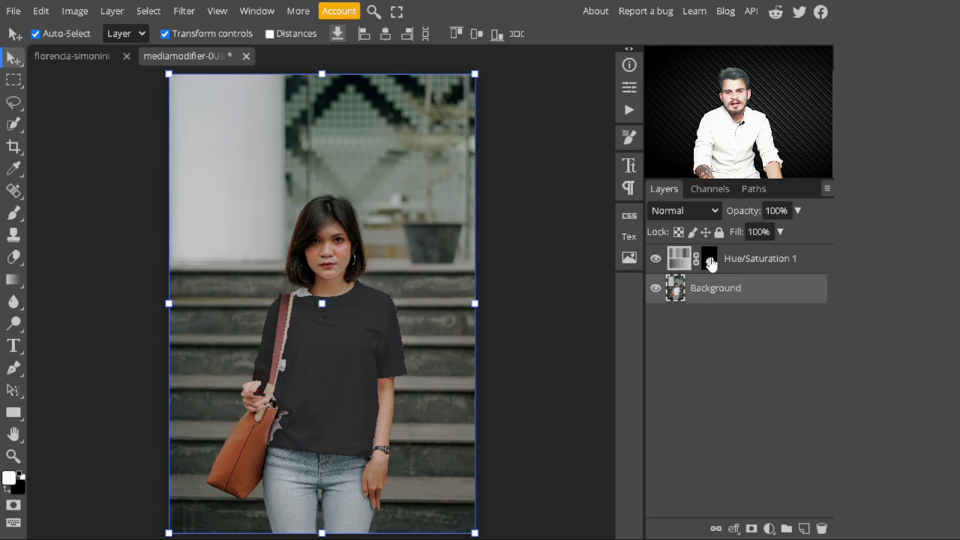
- Target the Hue/Saturation layer's mask and set up a soft round brush at size 70
left_click(710, 263)
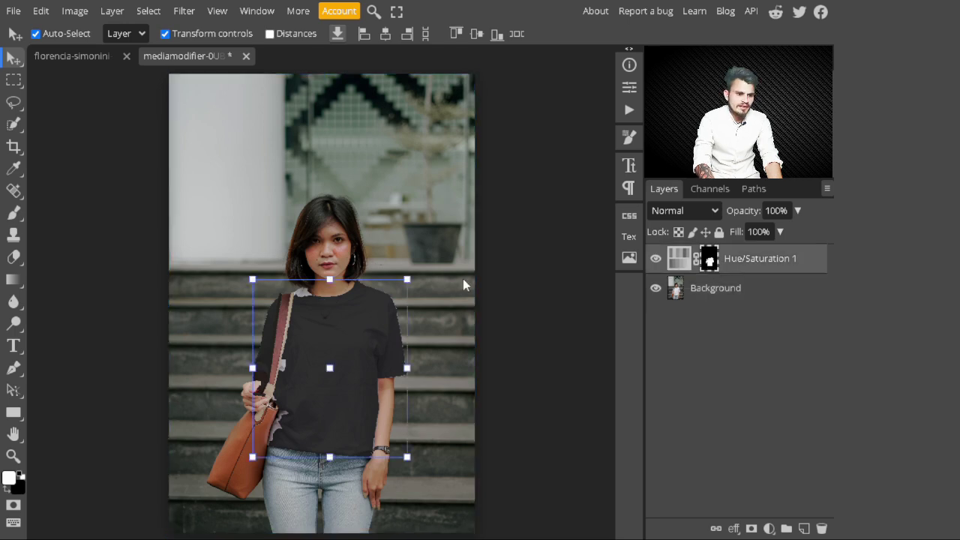
left_click(14, 215)
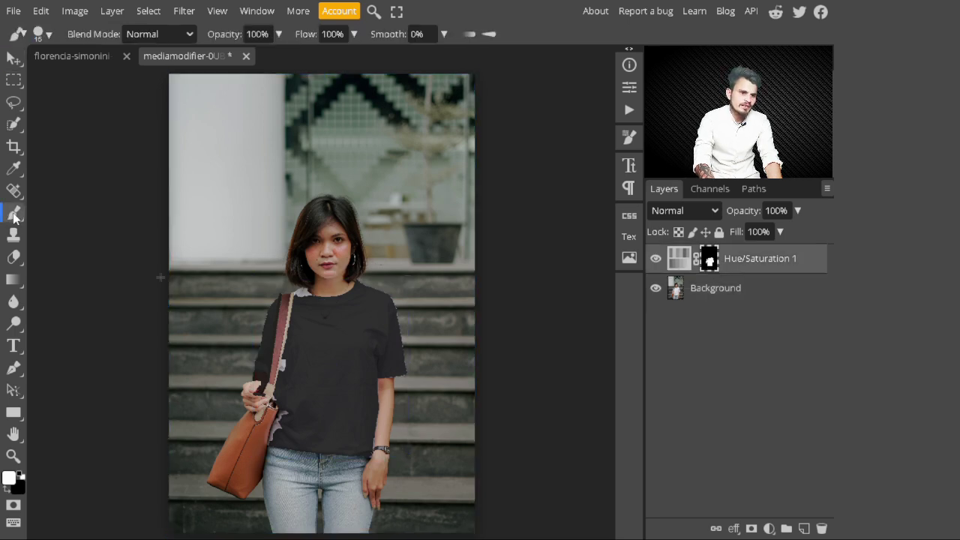
left_click(45, 34)
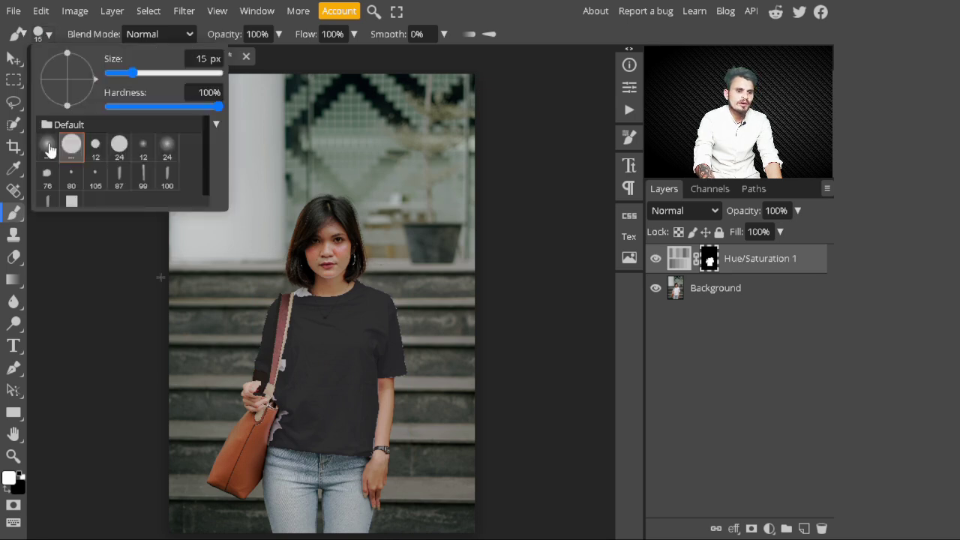
left_click(50, 148)
left_click(47, 36)
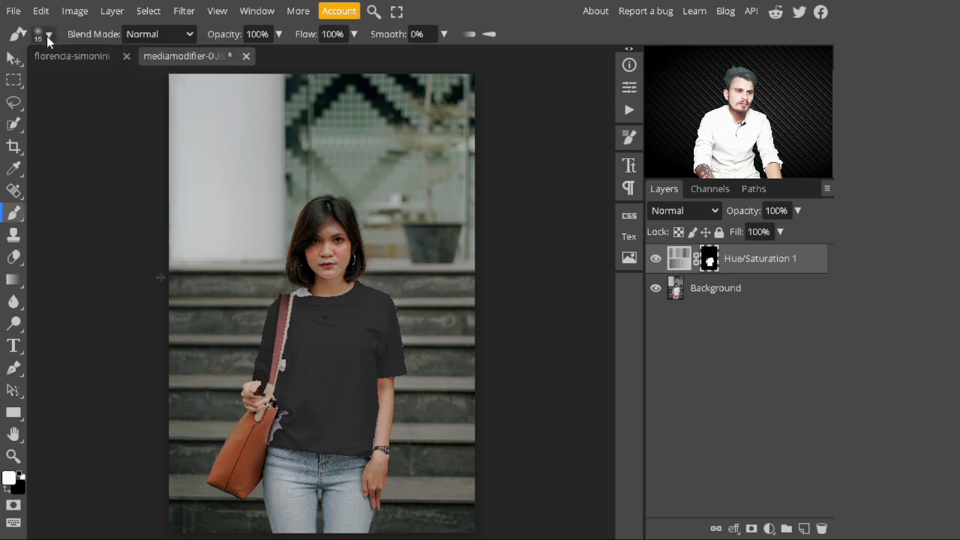
key("bracketright")
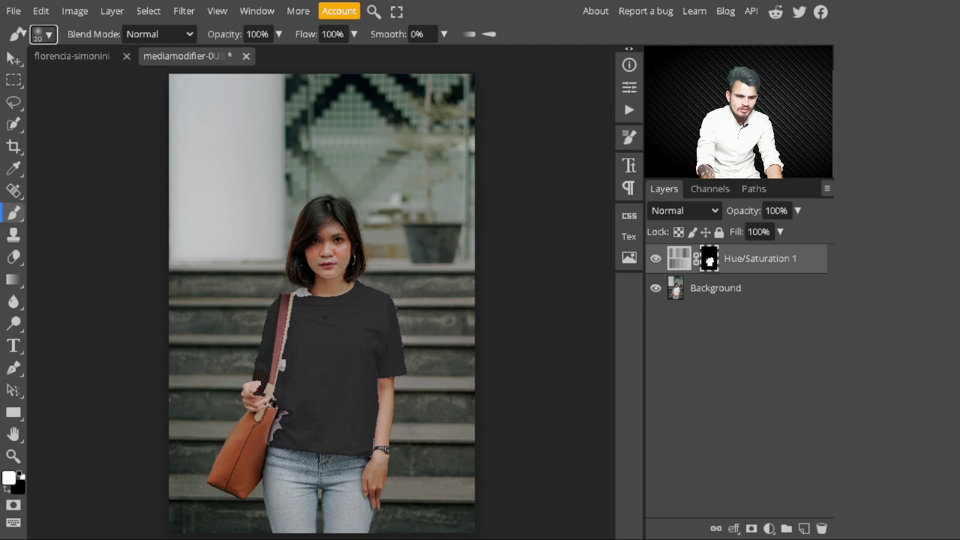
key("bracketright")
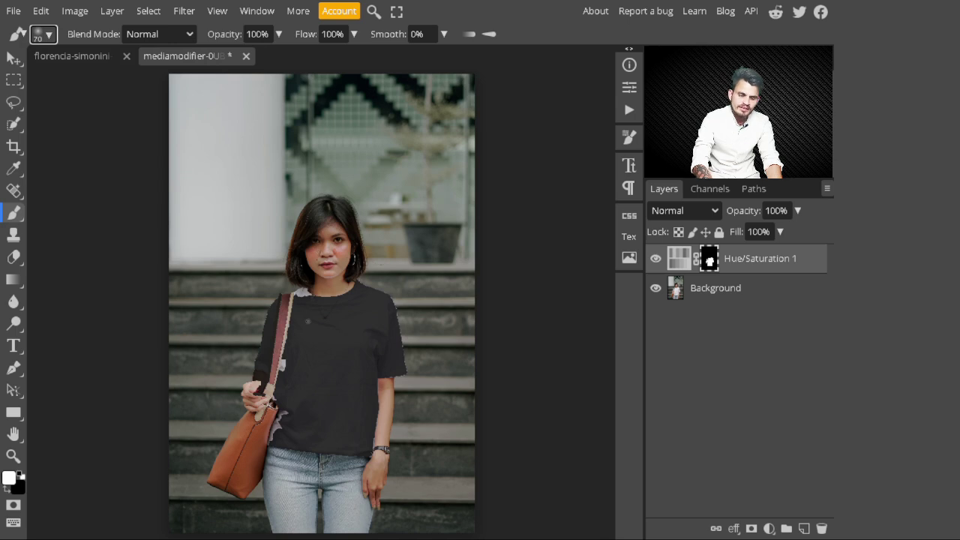
- Paint white on the mask over the uncovered shirt patch at the shoulder between the collar and the bag strap
scroll(308, 322, "up", 5)
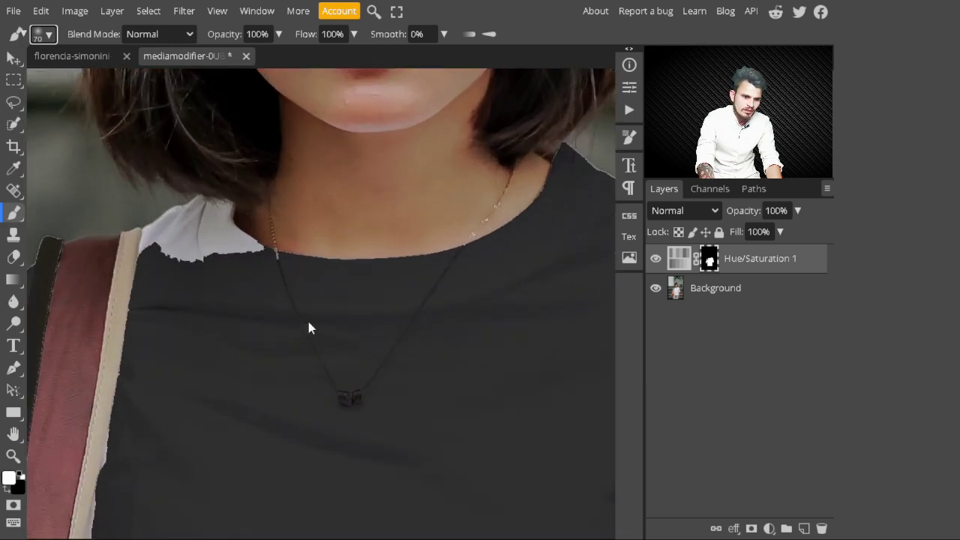
key("h")
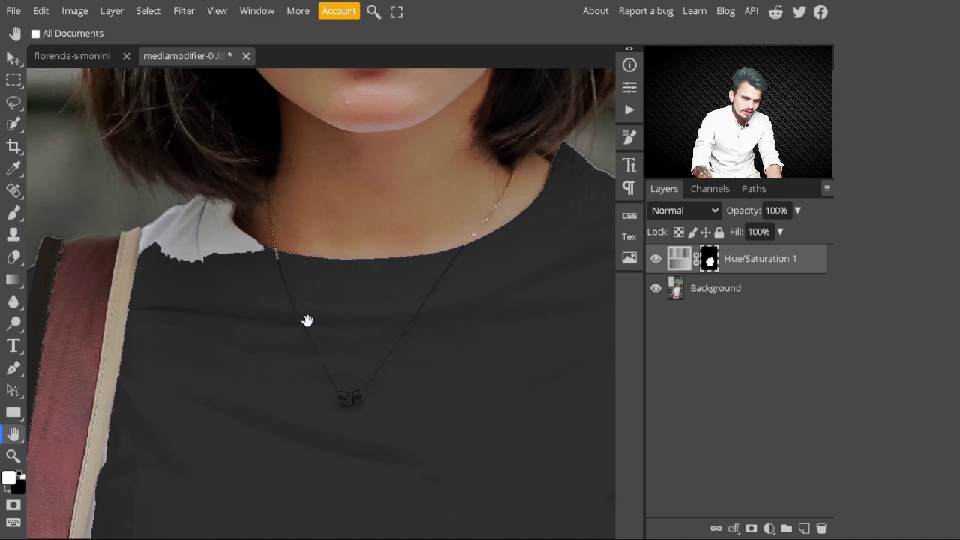
left_click_drag(266, 304, 305, 341)
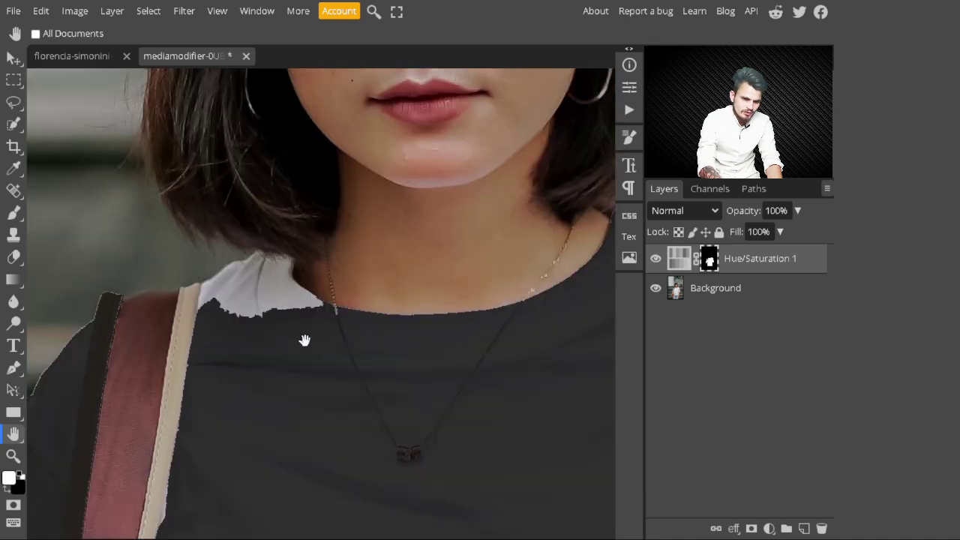
key("b")
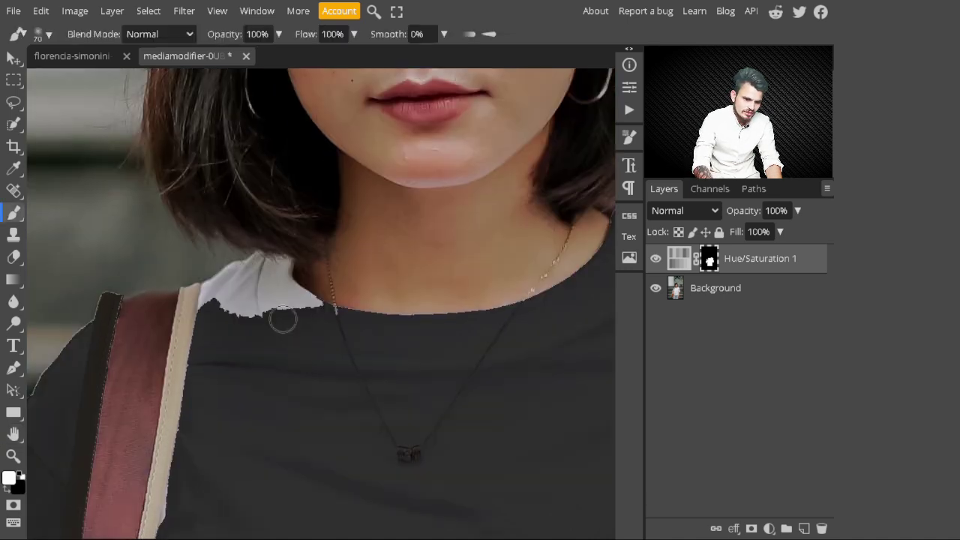
mouse_move(274, 298)
left_mouse_down()
mouse_move(268, 279)
mouse_move(290, 303)
left_mouse_up()
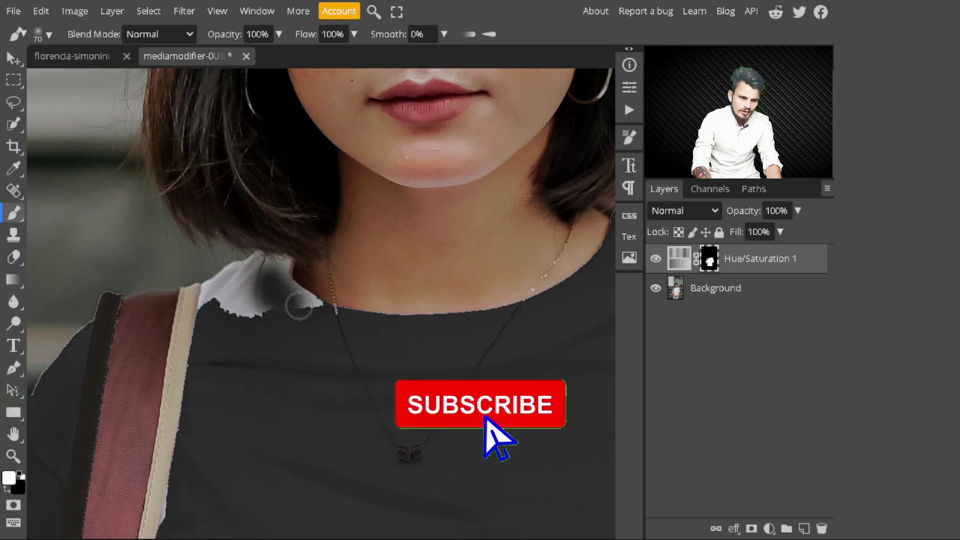
left_click(277, 280)
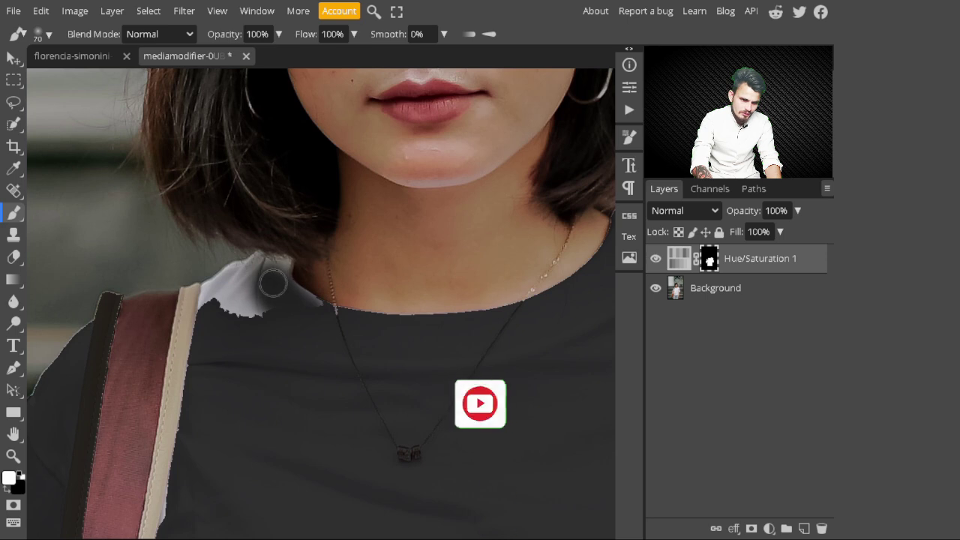
mouse_move(251, 339)
left_mouse_down()
mouse_move(225, 308)
mouse_move(242, 274)
mouse_move(222, 296)
mouse_move(305, 313)
left_mouse_up()
- Paint black on the mask down the strap's darkened outer edge to restore its original beige color
key("space")
left_click_drag(189, 461, 428, 312)
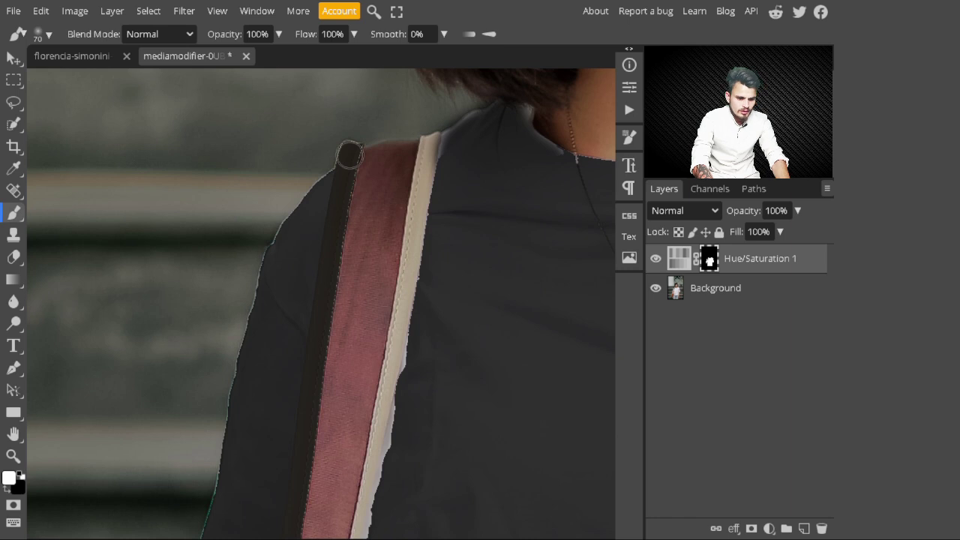
left_click(349, 155)
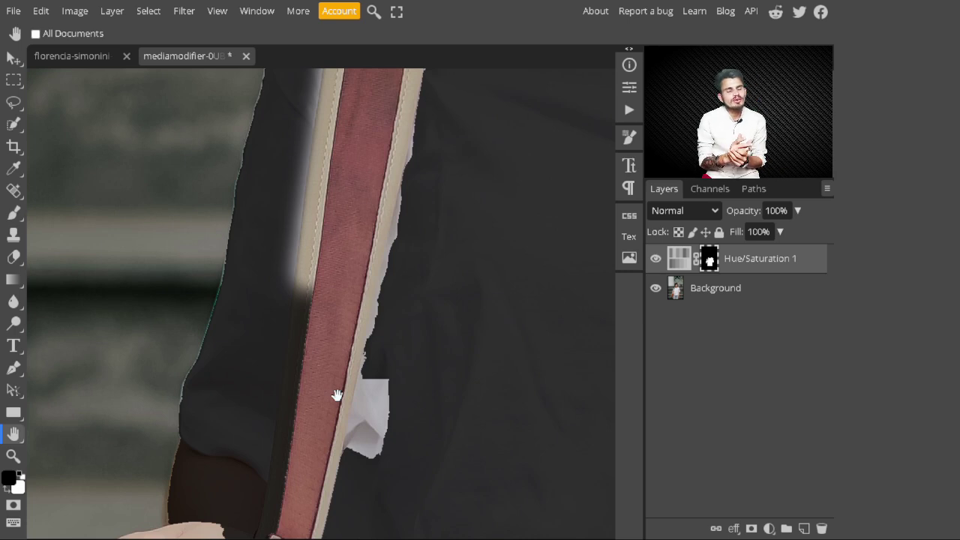
left_click_drag(337, 395, 340, 333)
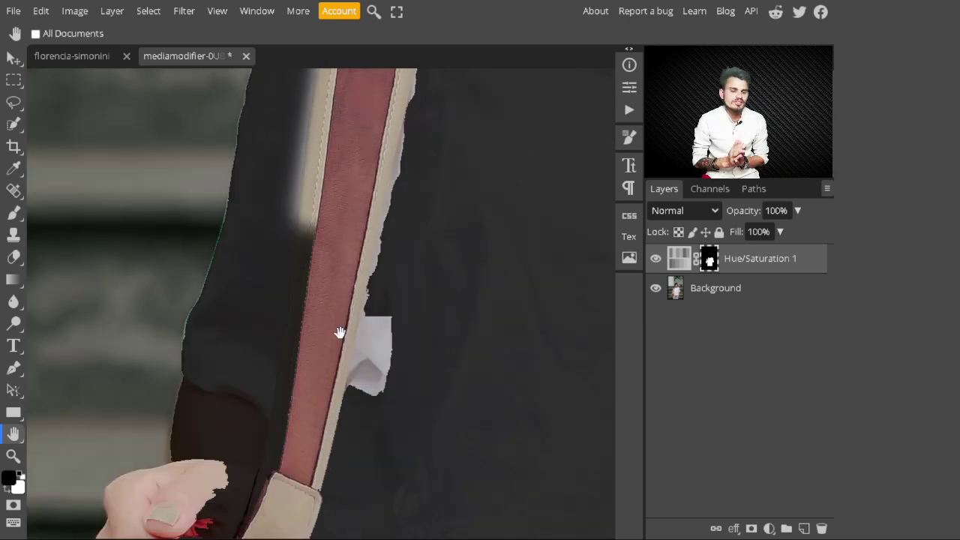
left_click_drag(337, 280, 334, 331)
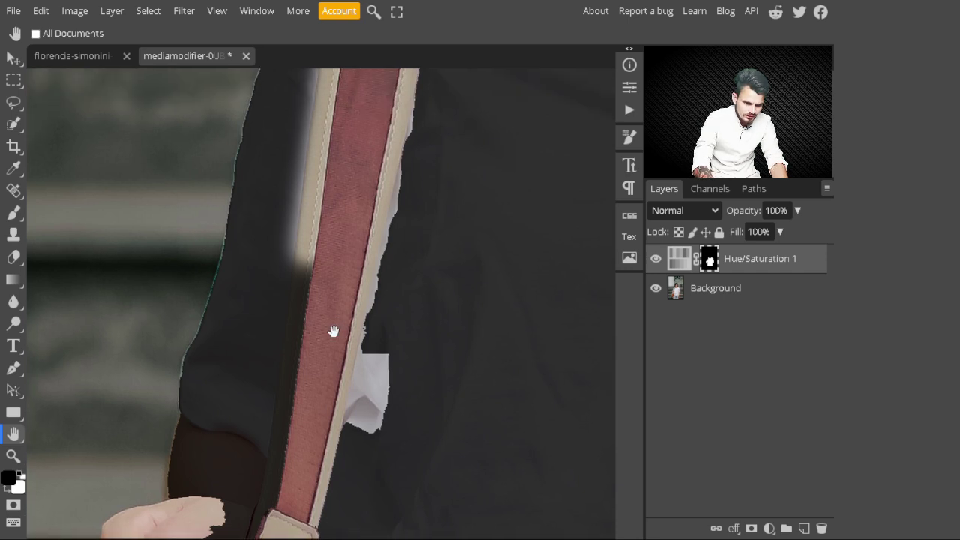
key("b")
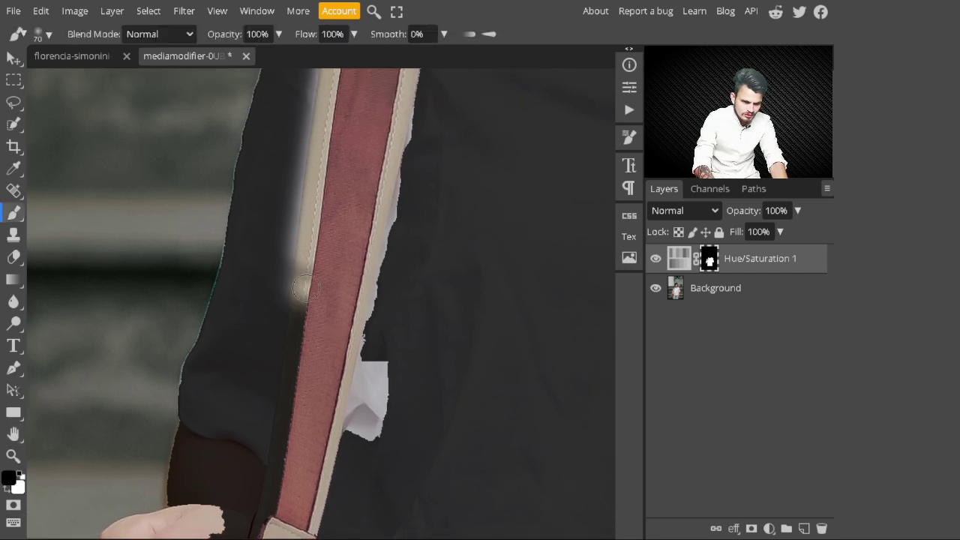
left_click_drag(306, 288, 271, 480)
- Paint white on the mask over the leftover light shirt patch beside the strap's inner edge
mouse_move(367, 443)
left_mouse_down()
mouse_move(332, 468)
mouse_move(355, 394)
left_mouse_up()
key("x")
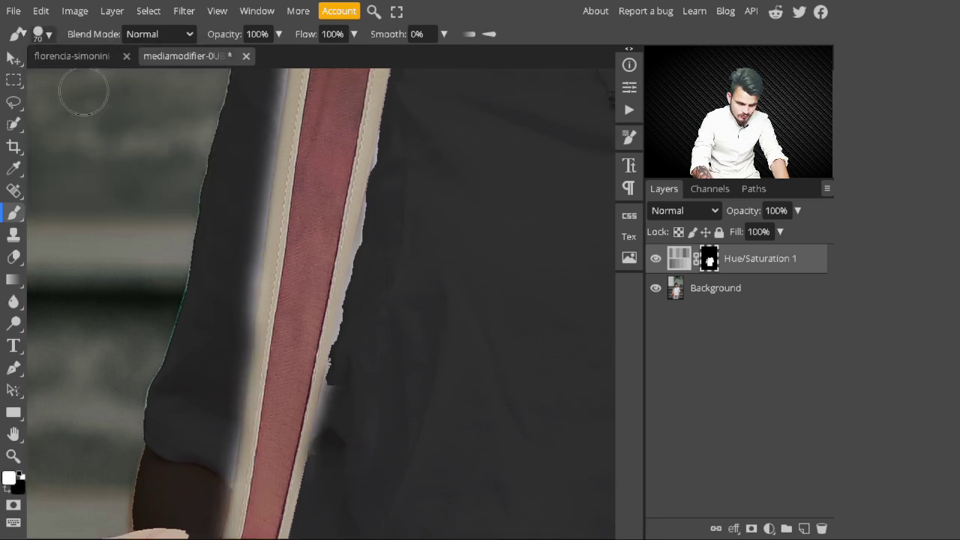
left_click_drag(337, 450, 356, 386)
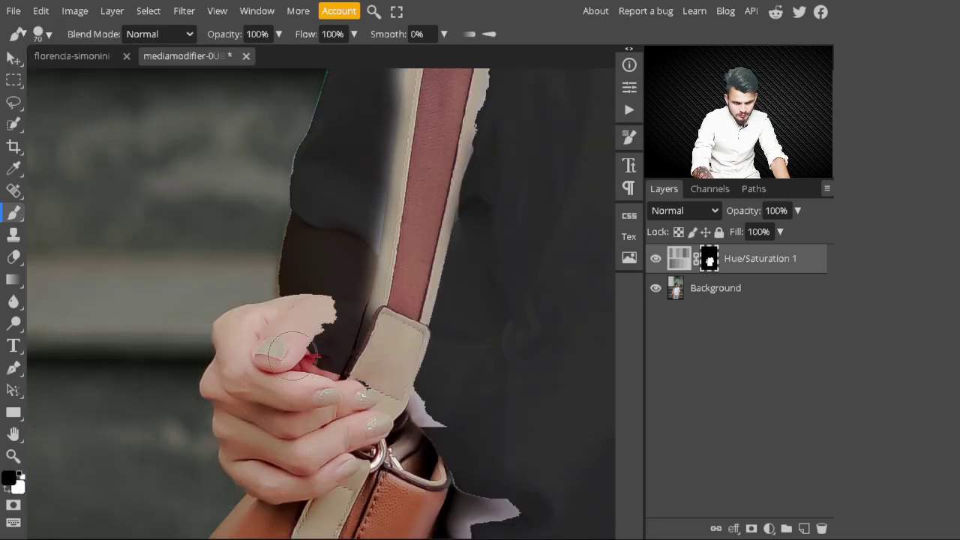
- Paint black on the mask over the darkened arm area above the hand holding the bag strap to restore its original color
mouse_move(292, 352)
left_mouse_down()
mouse_move(330, 360)
mouse_move(363, 265)
left_mouse_up()
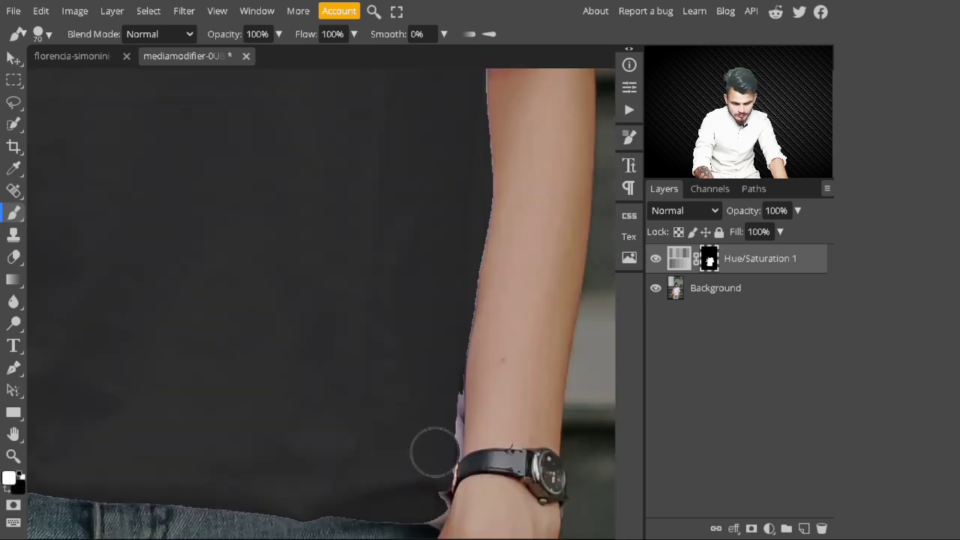
key("x")
key("ctrl+0")
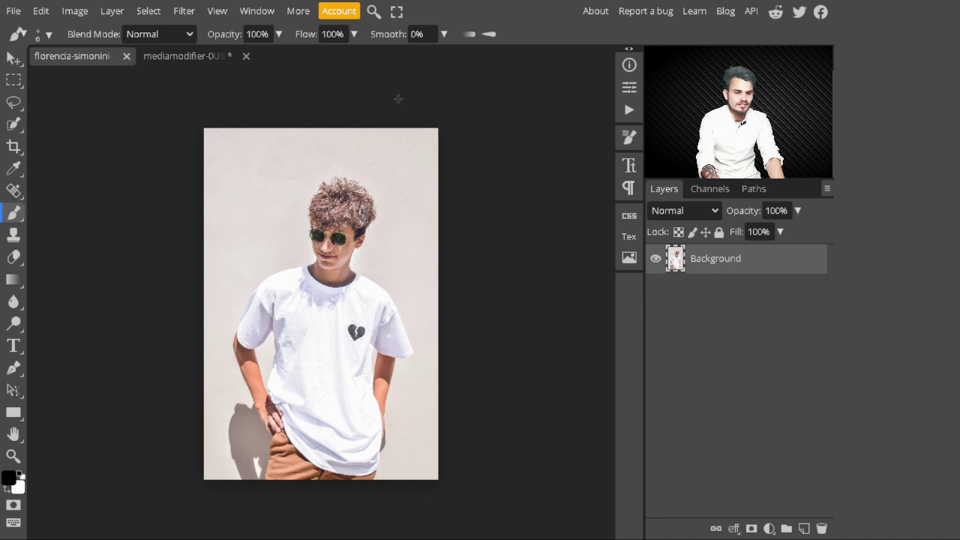
key("w")
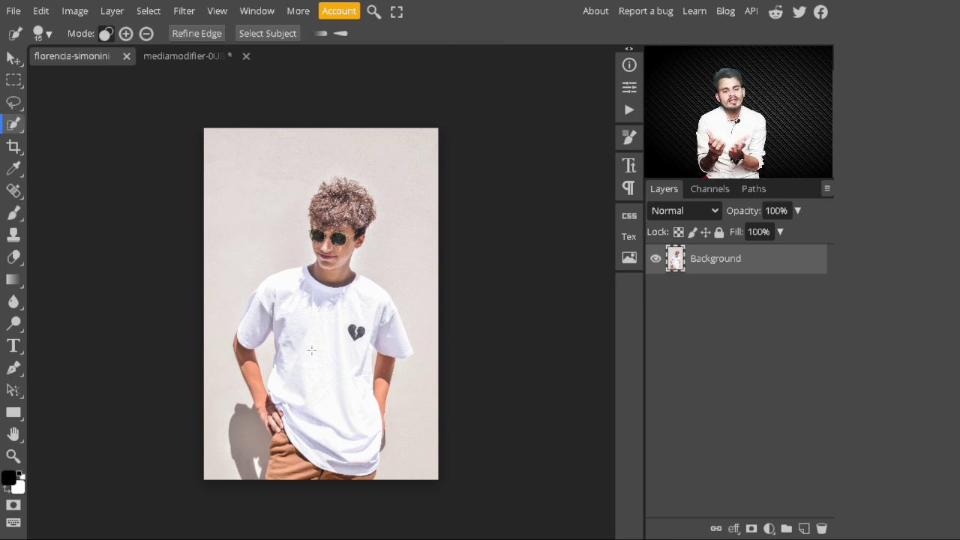
left_click(311, 349)
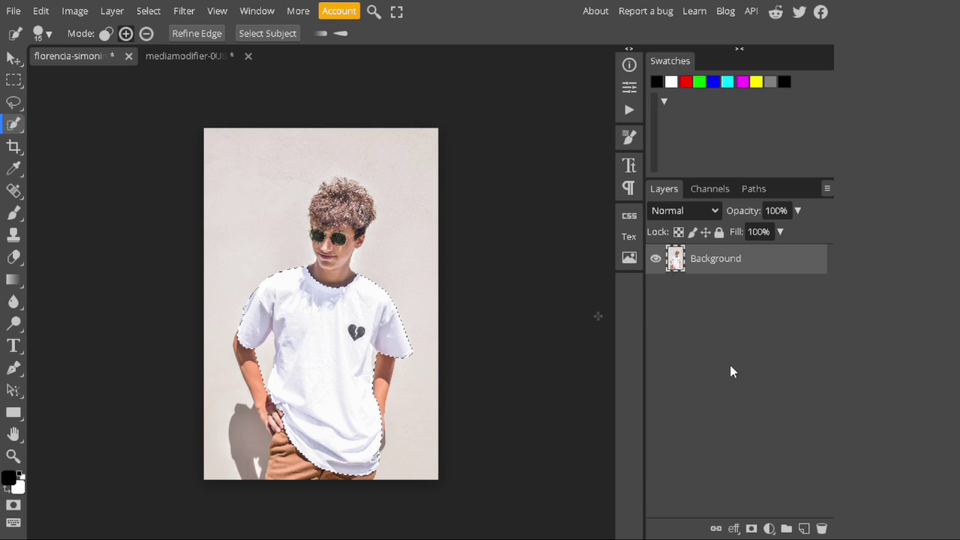
left_click(768, 528)
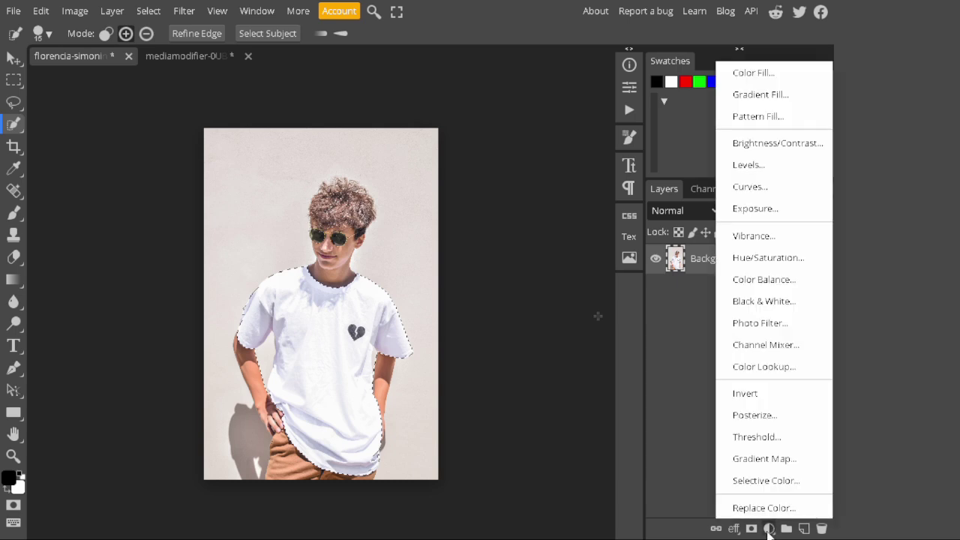
left_click(769, 168)
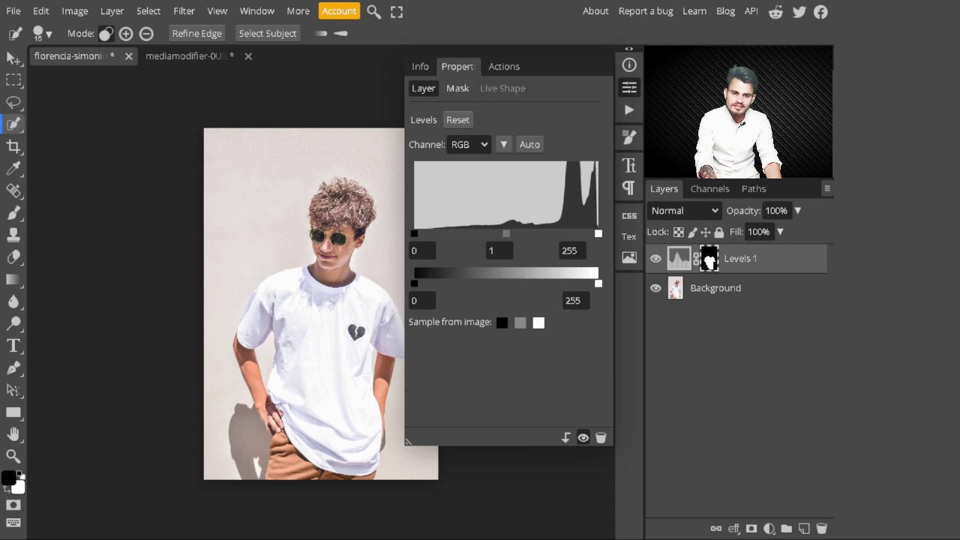
- Darken the shirt in the Levels adjustment by setting the output white level to 86 and the input black level to 210
left_click_drag(598, 289, 595, 289)
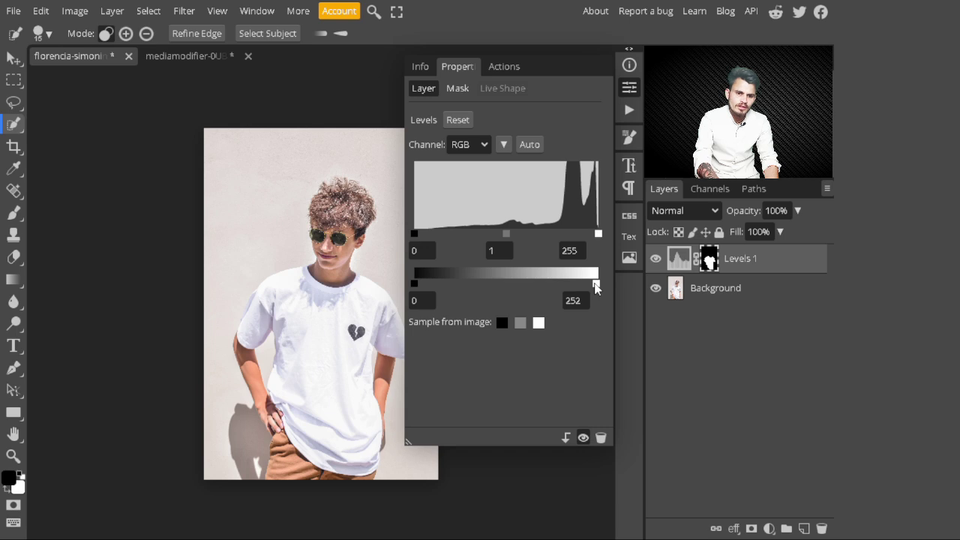
left_click_drag(596, 286, 529, 284)
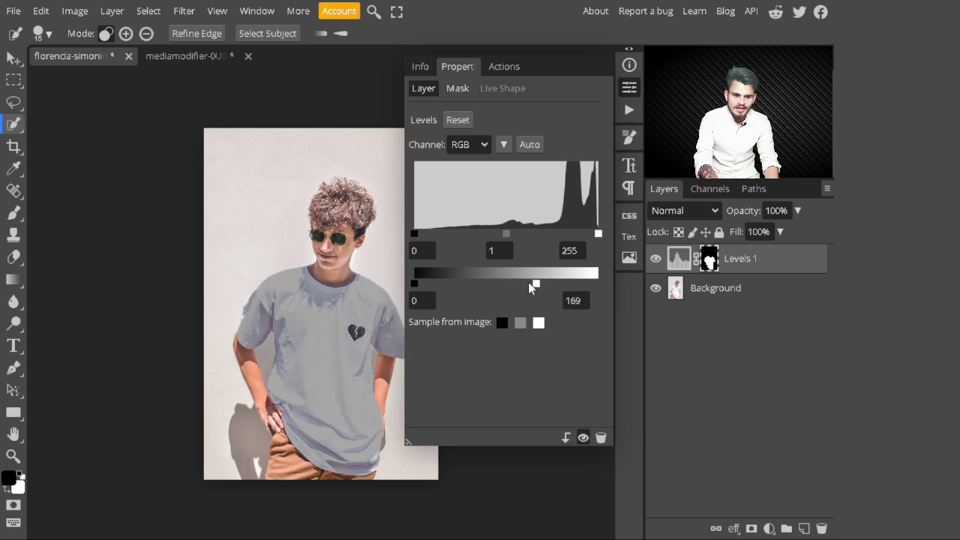
left_click_drag(528, 282, 478, 287)
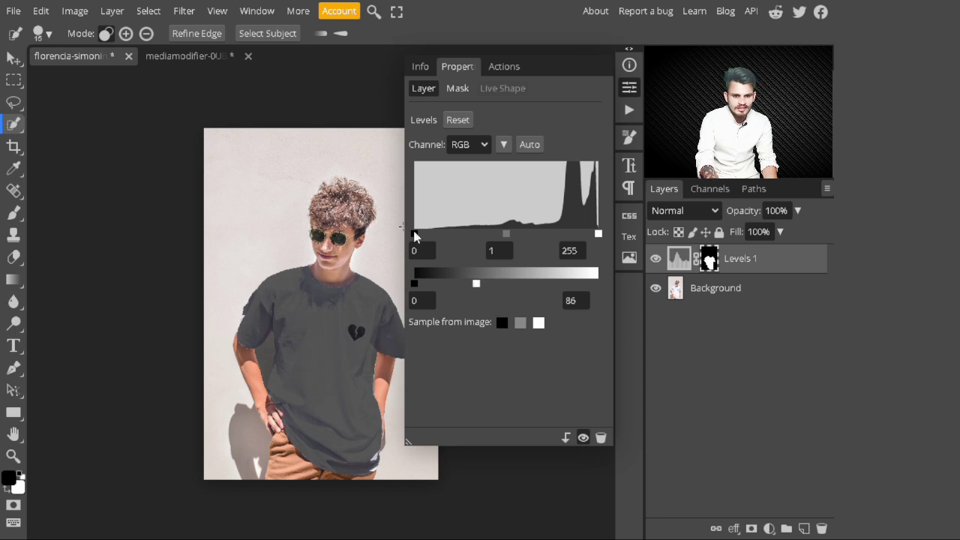
left_click_drag(416, 236, 515, 237)
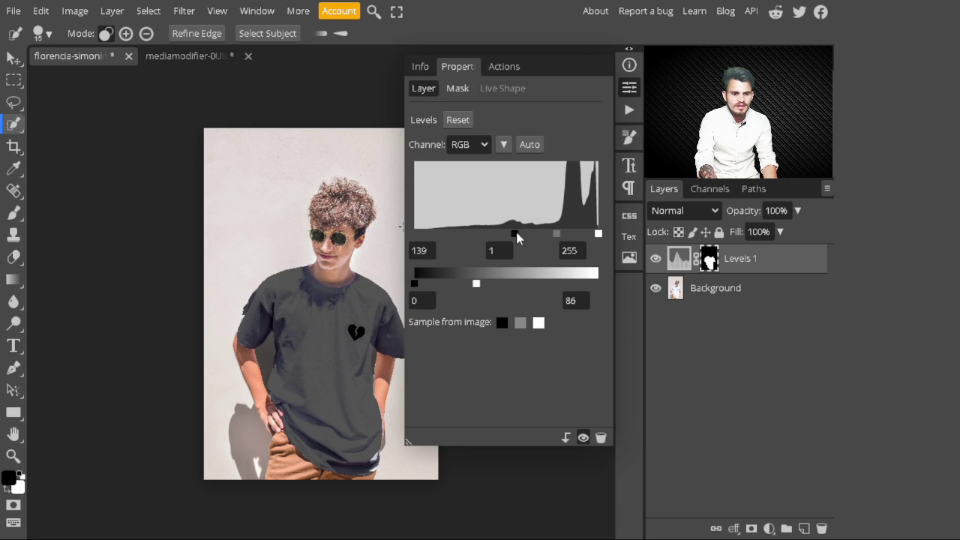
left_click_drag(516, 237, 575, 234)
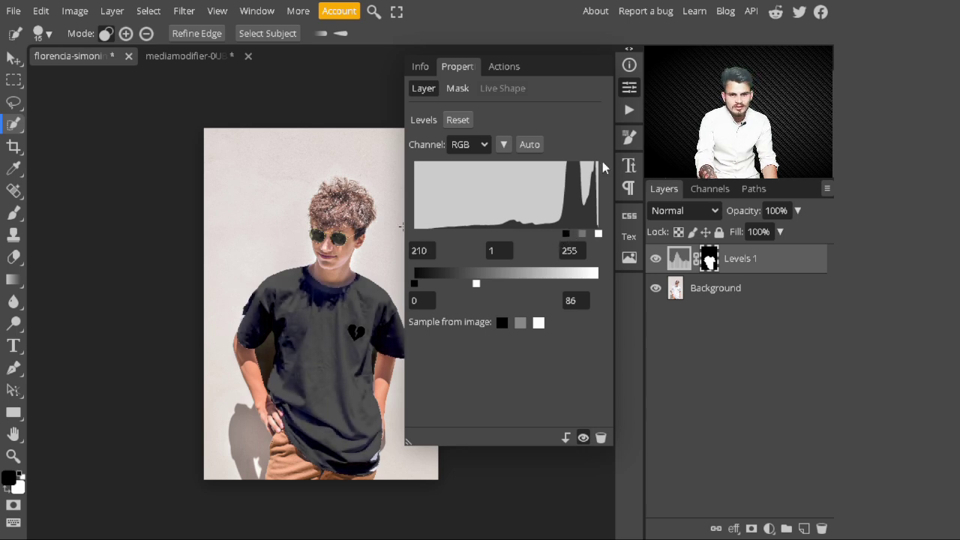
left_click(629, 87)
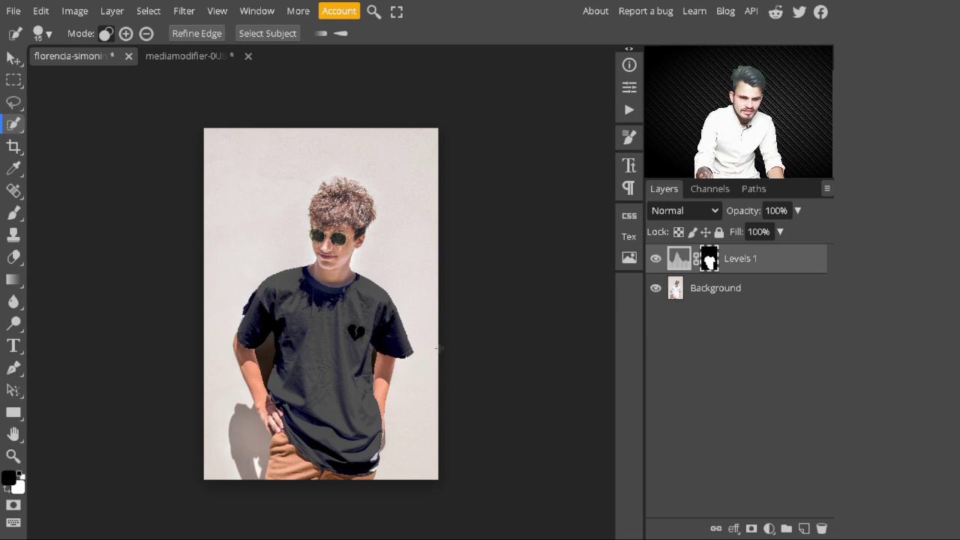
- Examine the fabric folds and texture of the darkened T-shirt up close around the chest and side
scroll(324, 335, "up", 5)
key("space")
left_click_drag(255, 405, 335, 214)
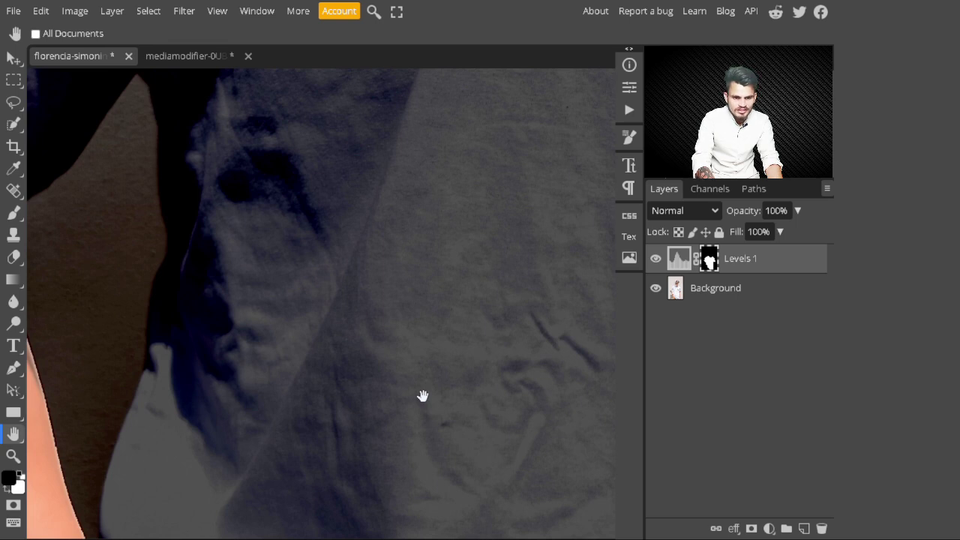
left_click_drag(503, 165, 293, 335)
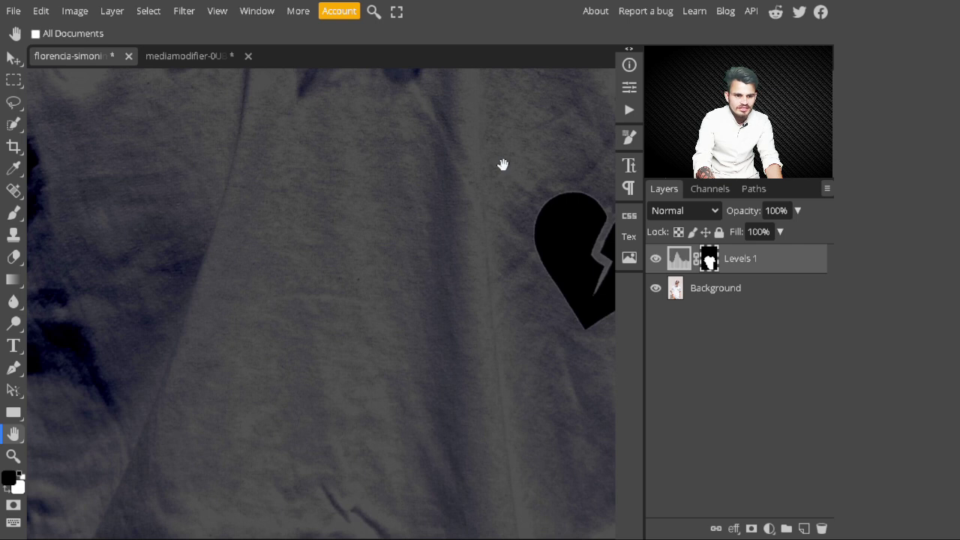
mouse_move(259, 430)
left_mouse_down()
mouse_move(256, 416)
mouse_move(321, 279)
left_mouse_up()
mouse_move(464, 349)
left_mouse_down()
mouse_move(322, 297)
mouse_move(540, 372)
mouse_move(624, 447)
left_mouse_up()
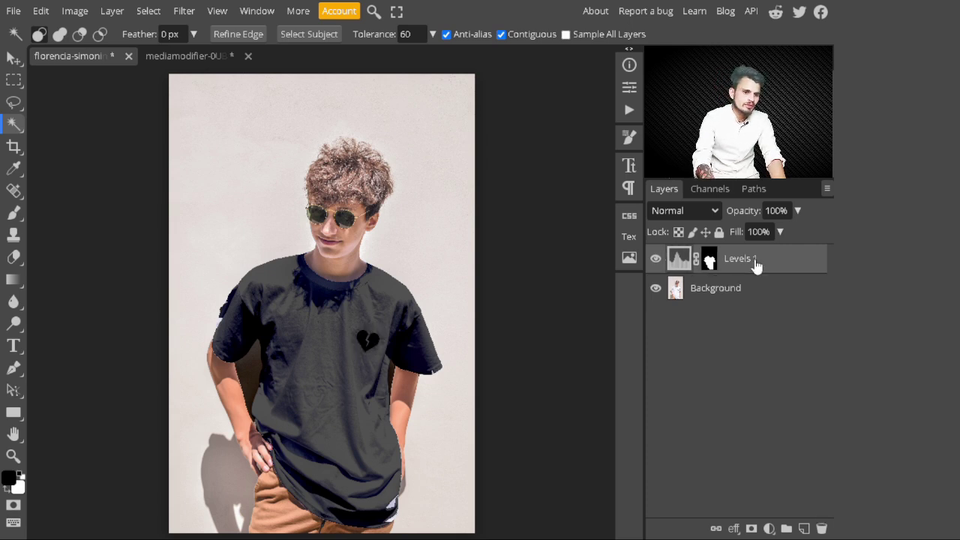
- Paint black on the Levels mask with a size 125 brush over the spill outside the sleeve and between the arm and torso
key("b")
left_click(48, 36)
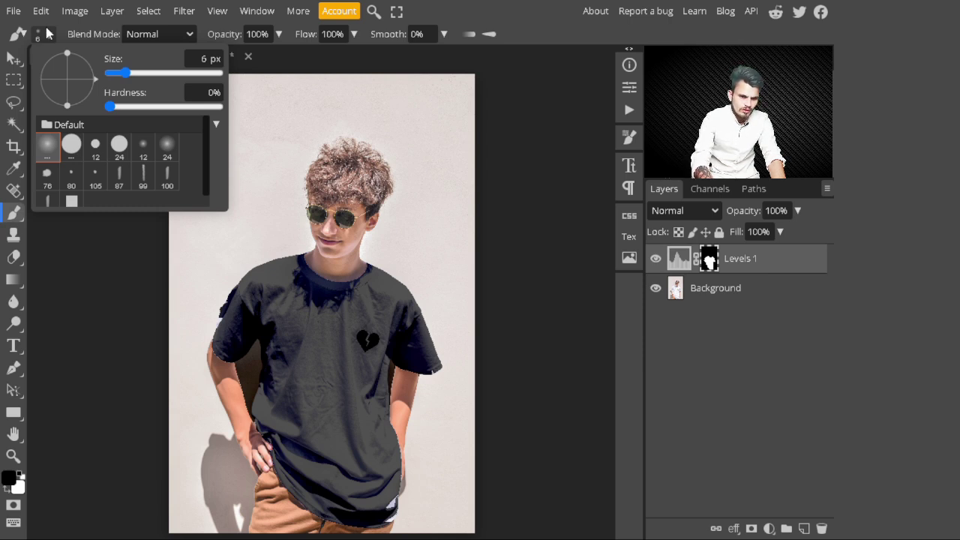
key("h")
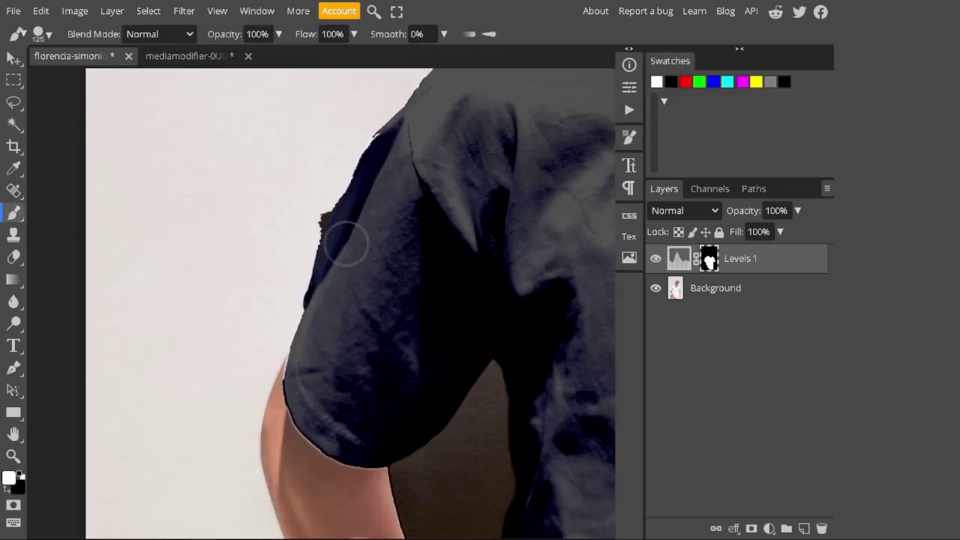
key("x")
left_click(309, 211)
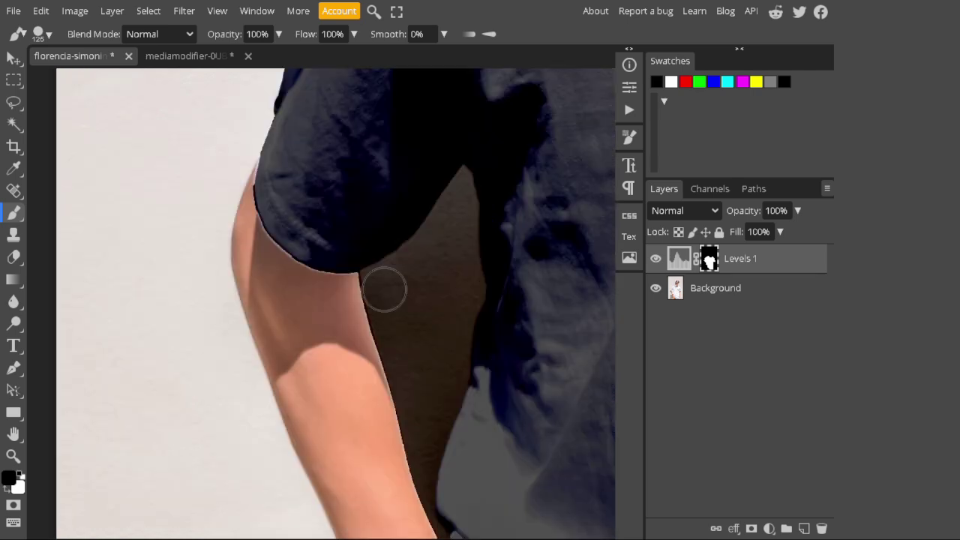
left_click(385, 290)
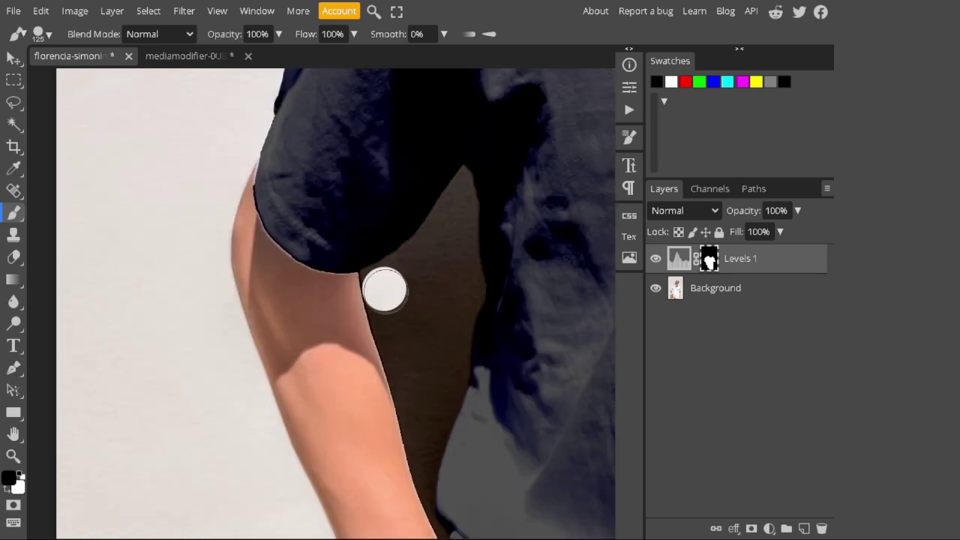